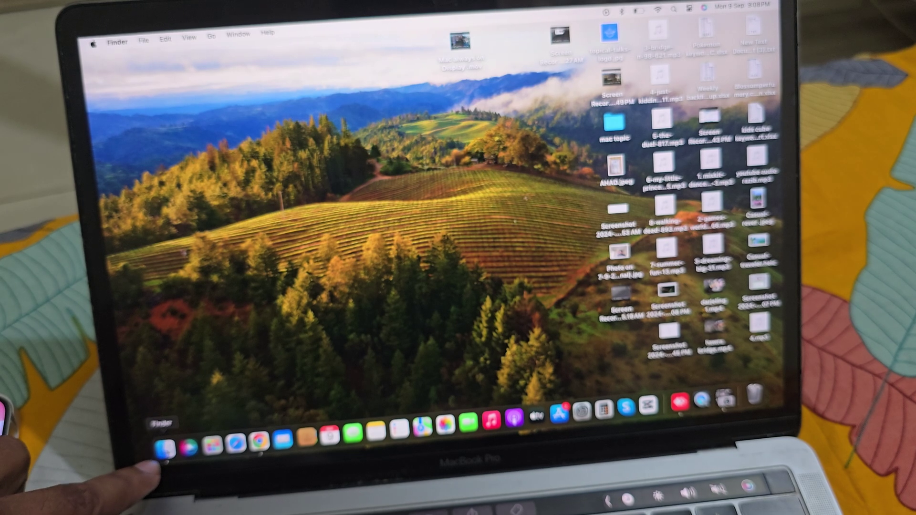
# - Open Finder's Recents window and close it, leaving the iPhone software-update alert showing
pyautogui.click(165, 448)
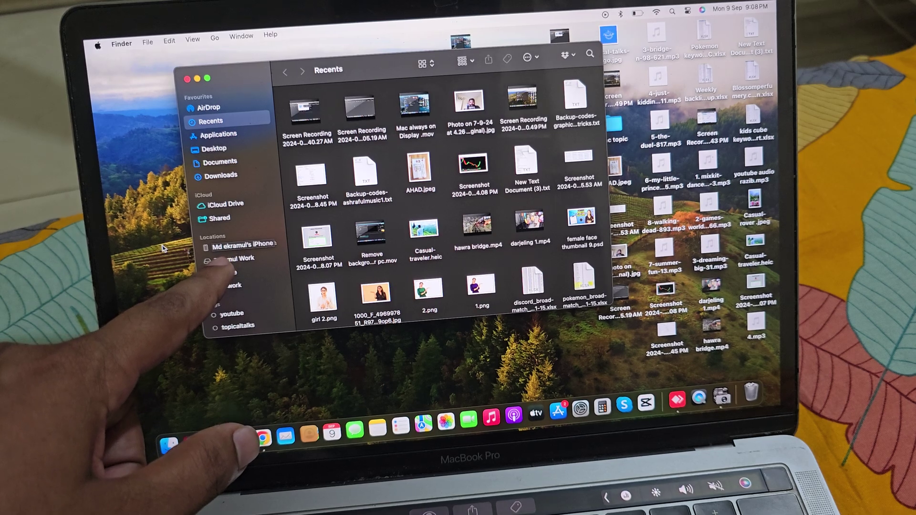
pyautogui.click(215, 244)
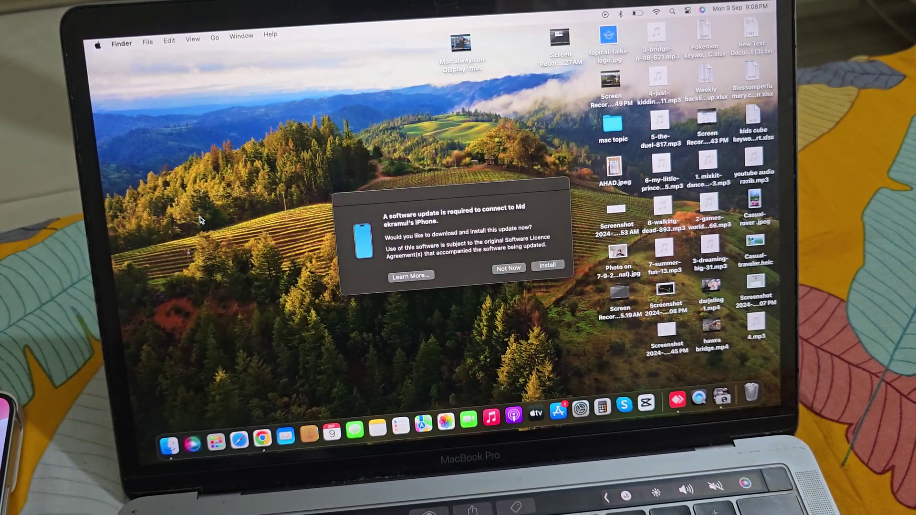
# - Open Launchpad and search 'im' to find Image Capture
pyautogui.click(215, 441)
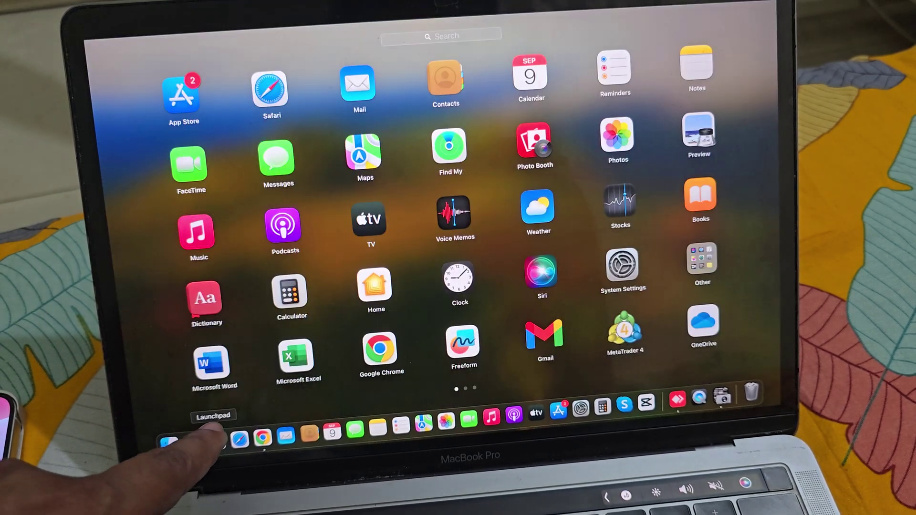
pyautogui.click(442, 39)
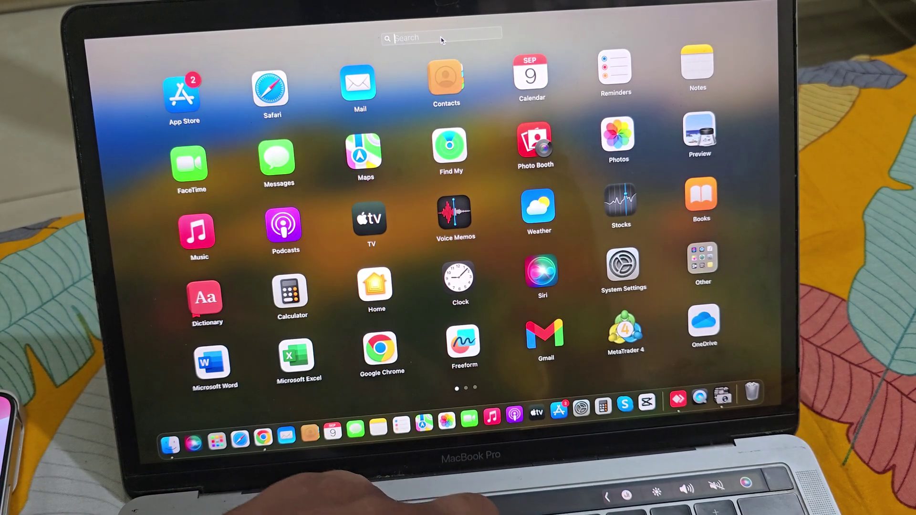
pyautogui.write('im')
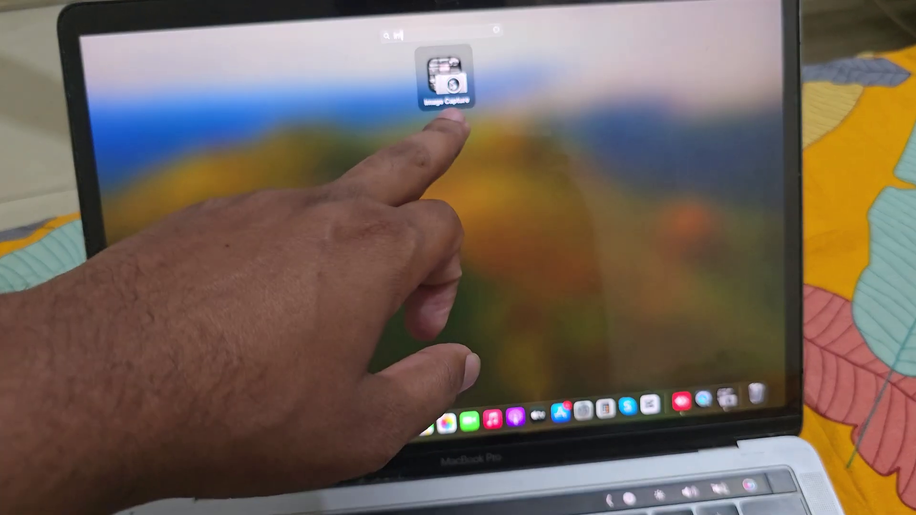
# - Launch Image Capture, keep Pictures as the import destination, and select IMG_7280.HEIC
pyautogui.click(451, 87)
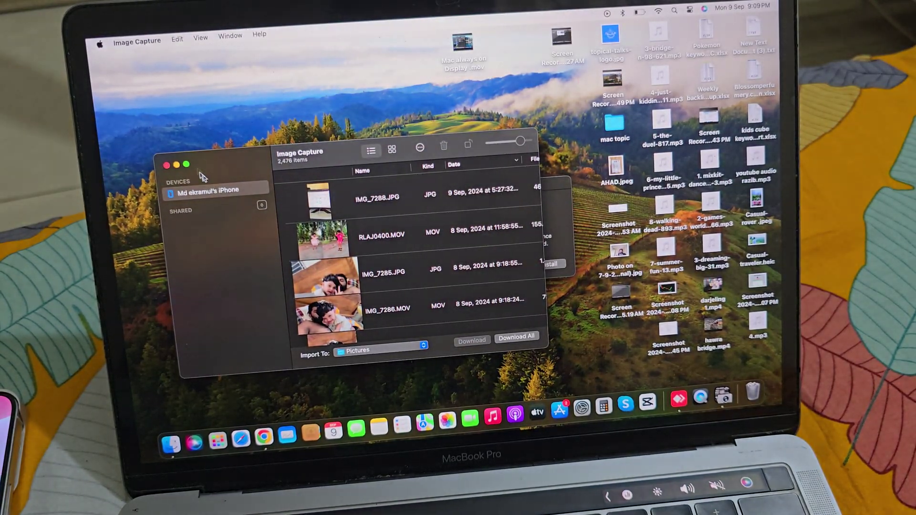
pyautogui.scroll(-3, 369, 259)
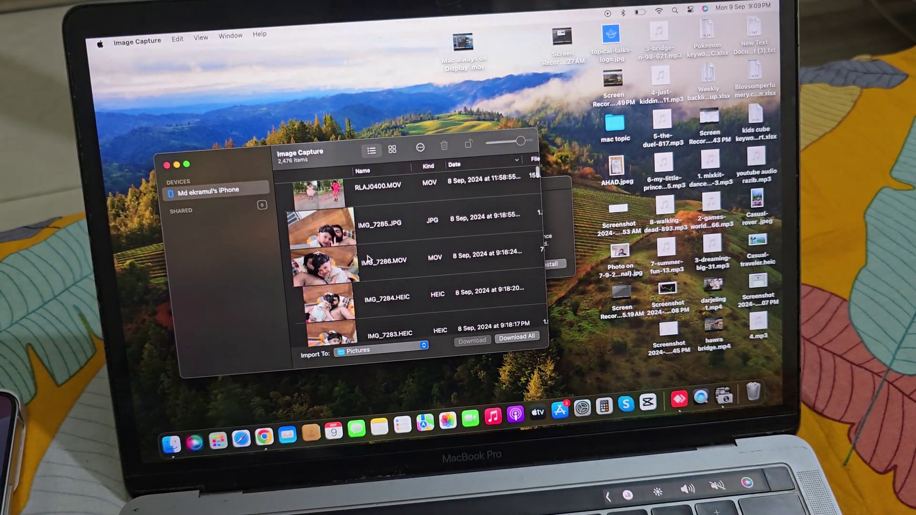
pyautogui.click(381, 350)
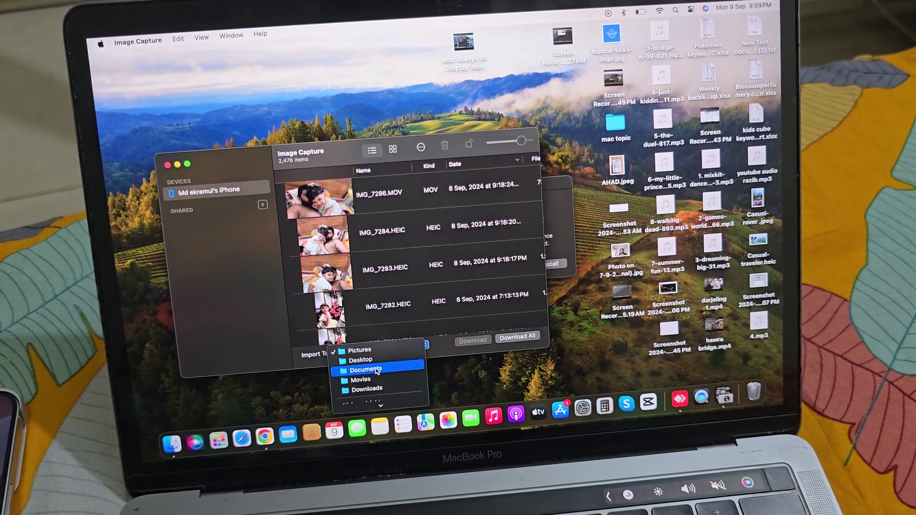
pyautogui.scroll(-3, 377, 371)
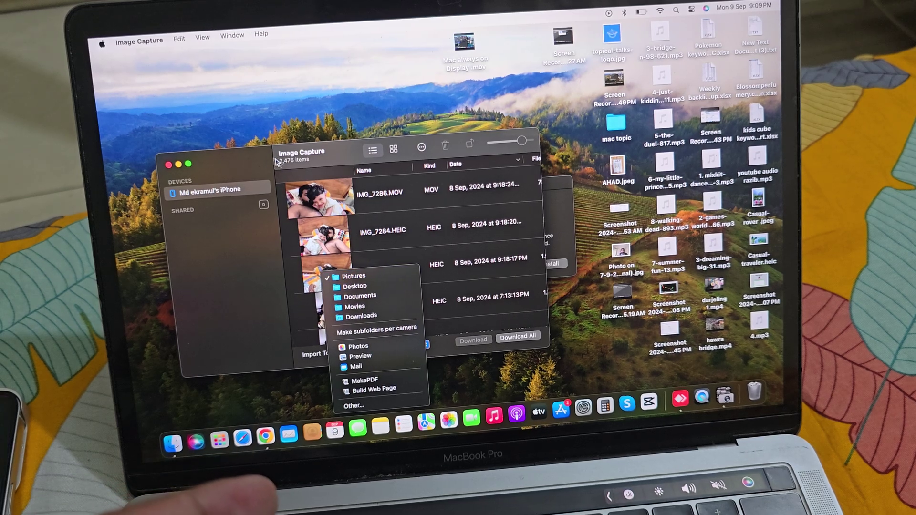
pyautogui.click(275, 160)
pyautogui.moveTo(275, 160); pyautogui.dragTo(319, 117)
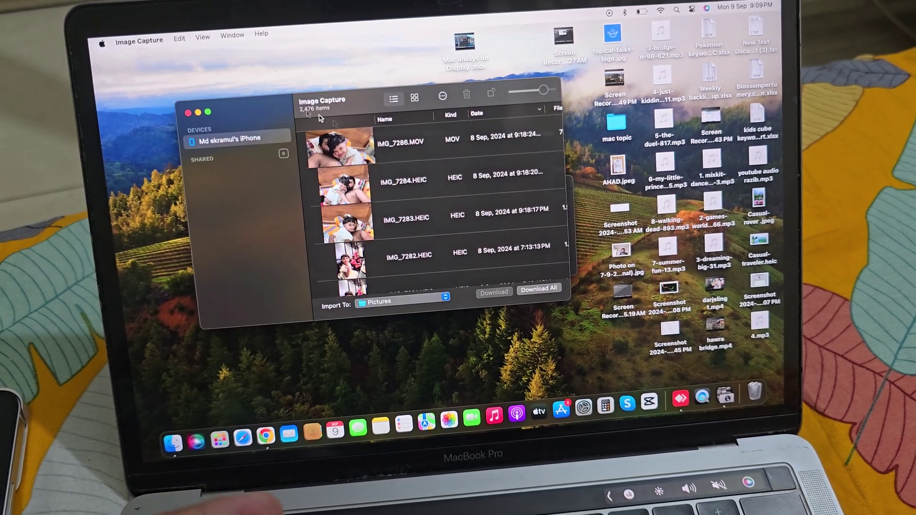
pyautogui.scroll(-2, 403, 158)
pyautogui.scroll(-1, 403, 158)
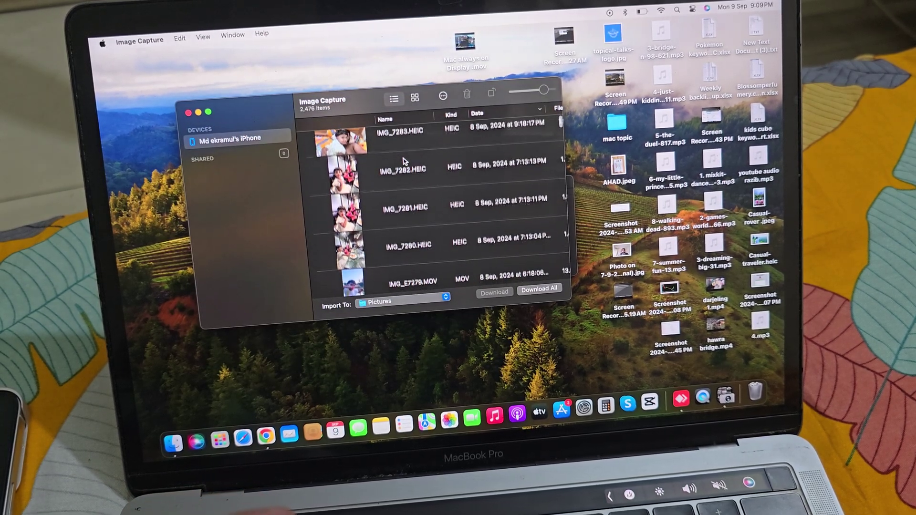
pyautogui.scroll(-1, 405, 181)
pyautogui.scroll(-1, 405, 182)
pyautogui.click(413, 201)
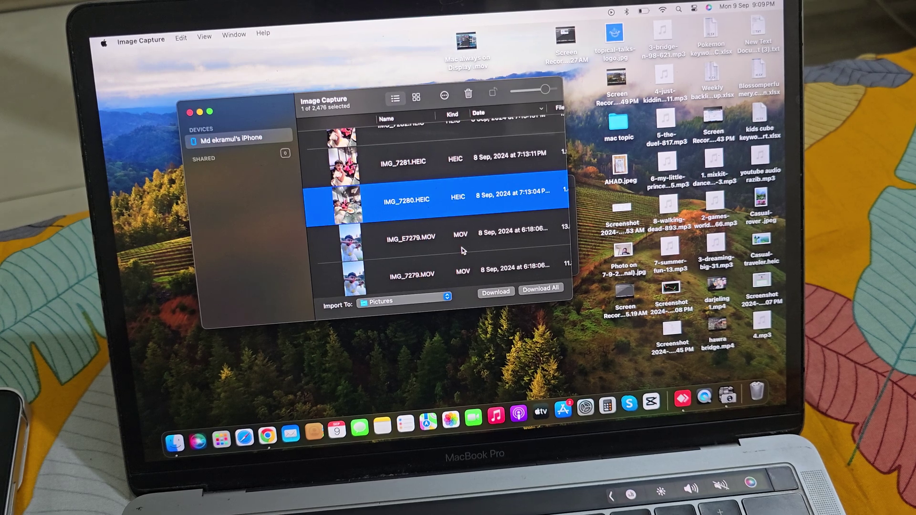
# - Add IMG_E7279.MOV and IMG_7279.MOV to the selection, then Download All into Pictures
pyautogui.keyDown('shift'); pyautogui.click(453, 239); pyautogui.keyUp('shift')
pyautogui.keyDown('shift'); pyautogui.click(450, 266); pyautogui.keyUp('shift')
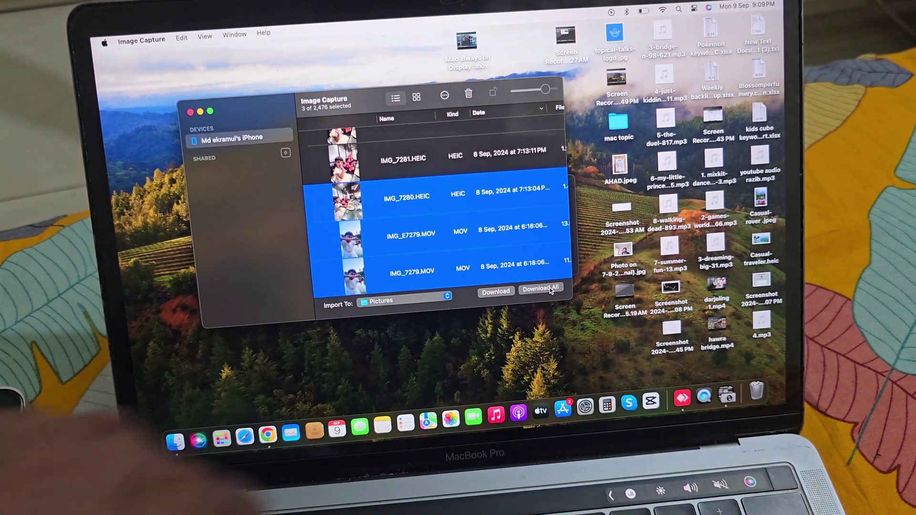
pyautogui.click(551, 289)
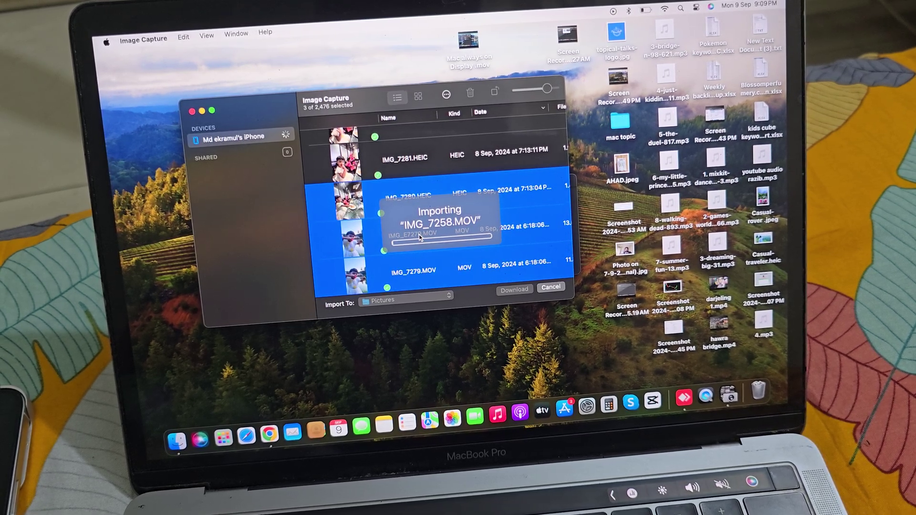
pyautogui.click(550, 287)
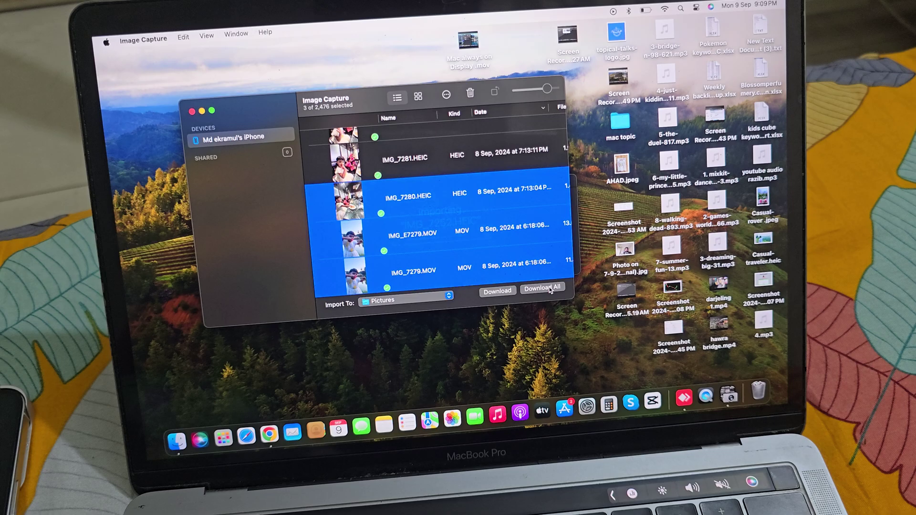
# - Close Image Capture and browse via Go > Computer, startup disk and Users to the home folder
pyautogui.click(207, 115)
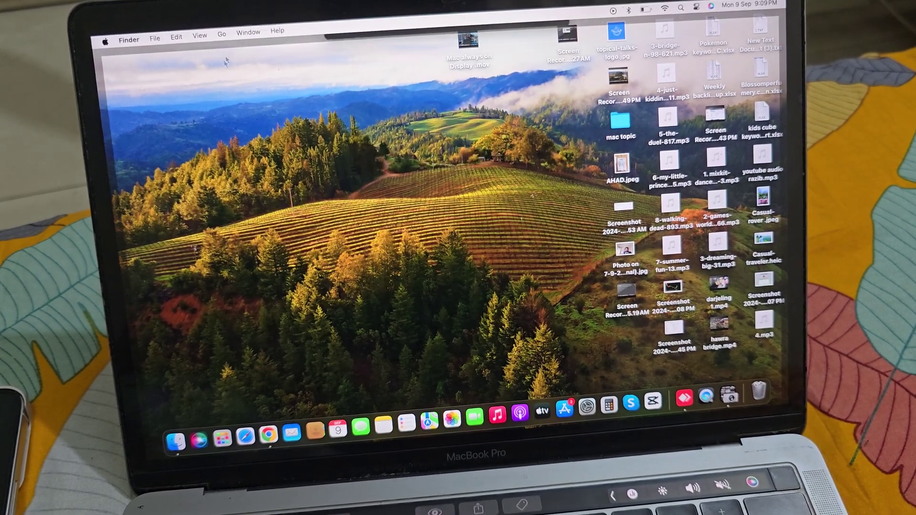
pyautogui.click(221, 33)
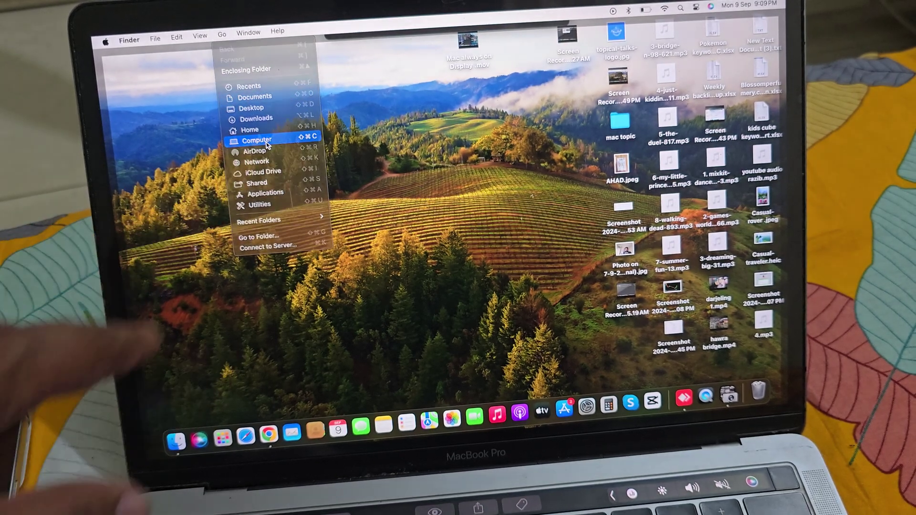
pyautogui.click(262, 141)
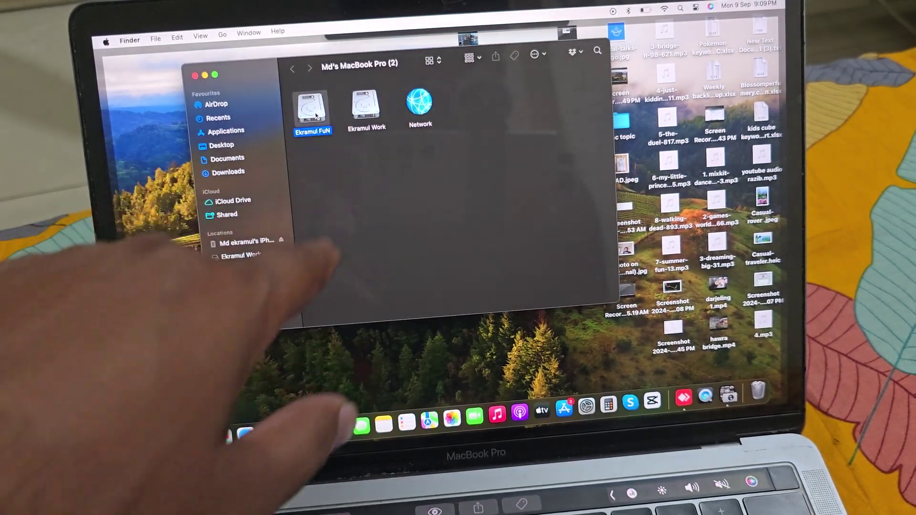
pyautogui.doubleClick(315, 111)
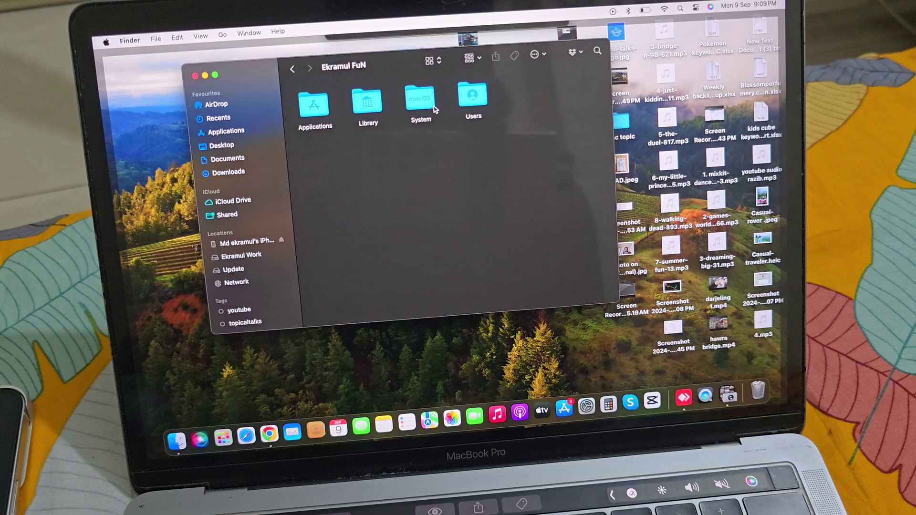
pyautogui.doubleClick(465, 99)
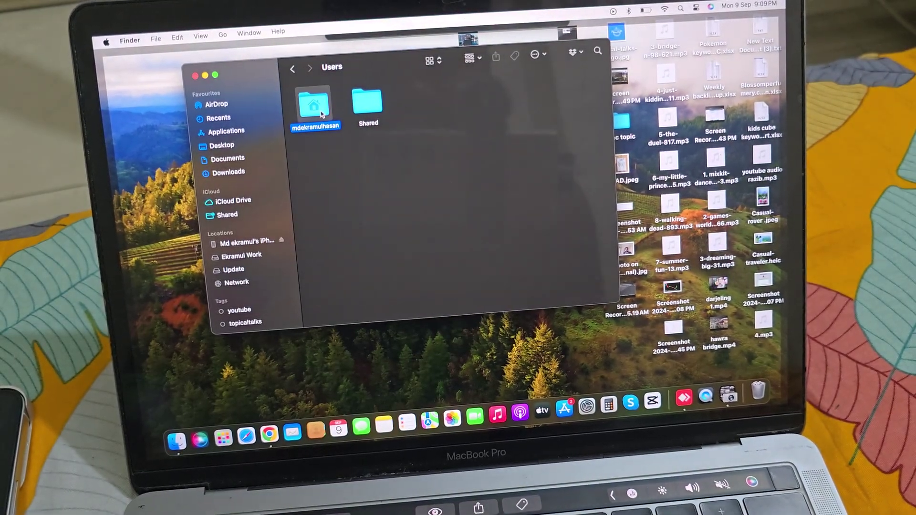
pyautogui.doubleClick(315, 107)
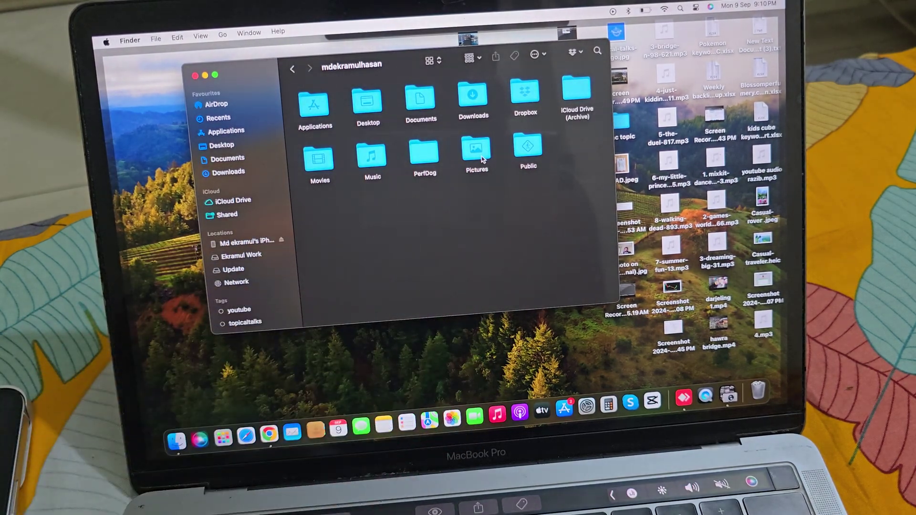
# - Open Pictures to view the imported HEIC, AAE and MOV files
pyautogui.doubleClick(483, 160)
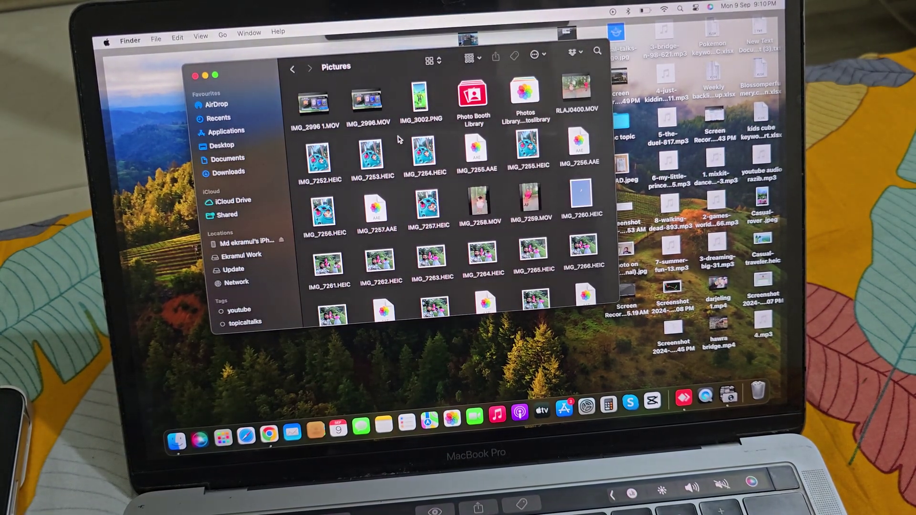
pyautogui.scroll(-1, 399, 139)
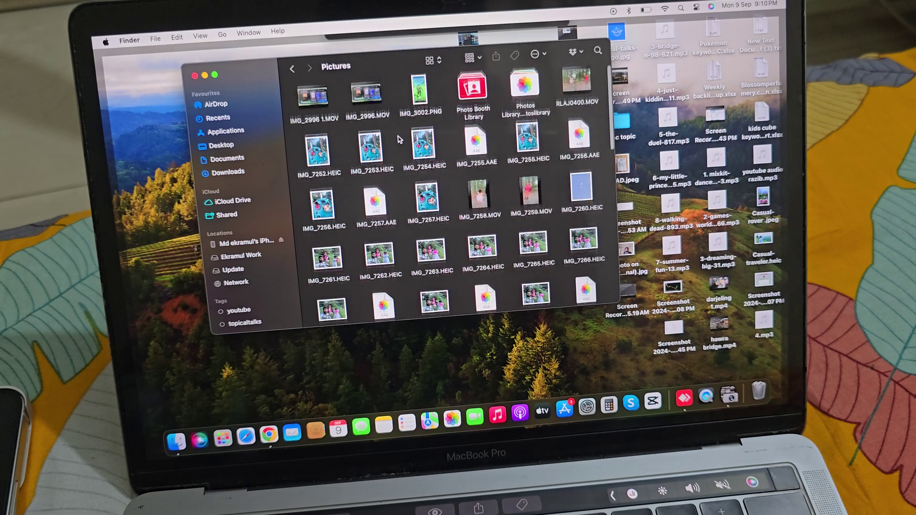
pyautogui.scroll(-2, 399, 140)
pyautogui.scroll(-2, 398, 139)
pyautogui.scroll(-2, 399, 139)
pyautogui.scroll(-2, 399, 138)
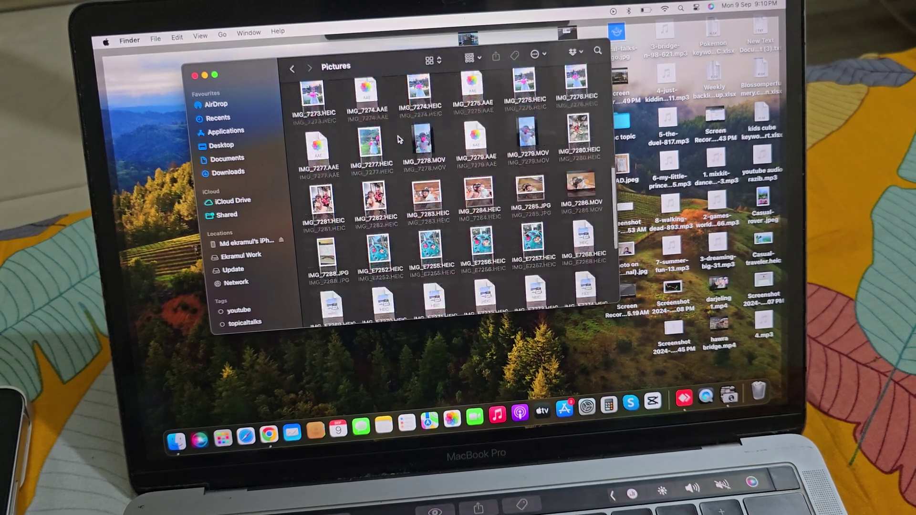
pyautogui.scroll(-2, 398, 139)
pyautogui.scroll(-2, 398, 139)
pyautogui.scroll(-2, 399, 139)
pyautogui.scroll(2, 398, 139)
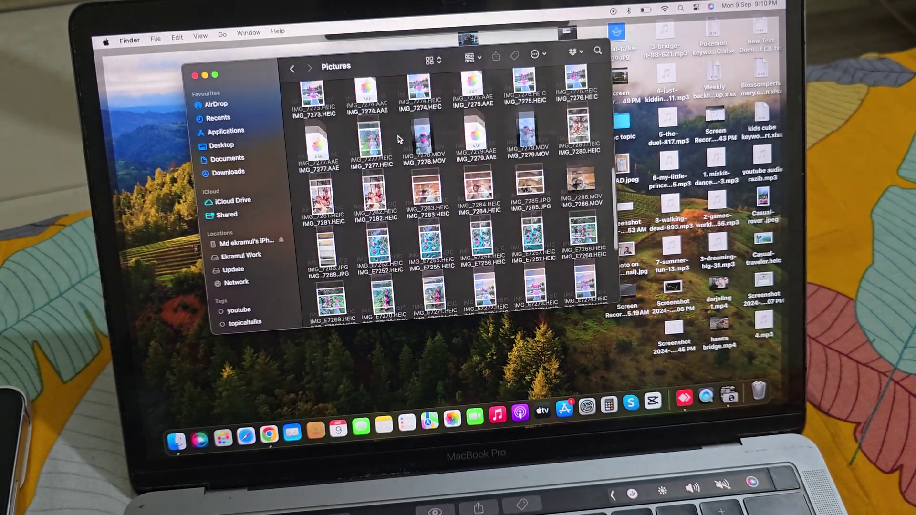
pyautogui.scroll(2, 399, 139)
pyautogui.scroll(2, 399, 136)
pyautogui.scroll(2, 399, 133)
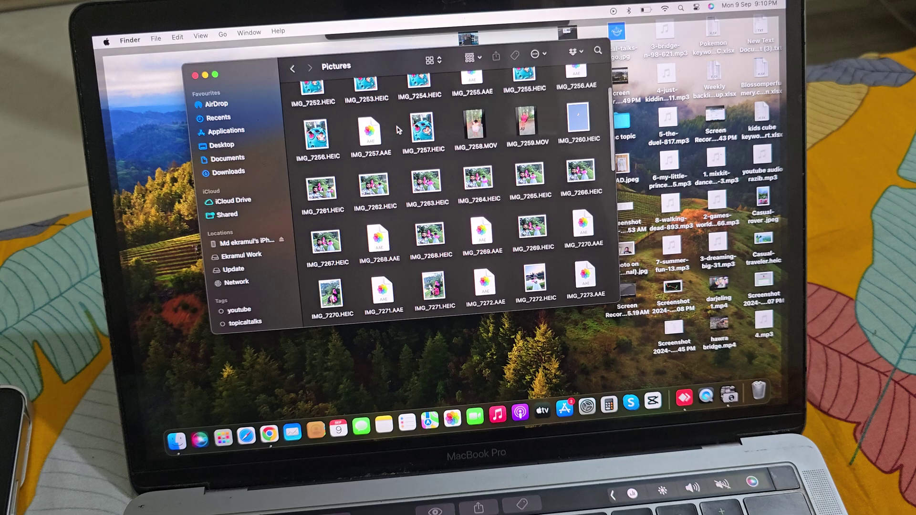